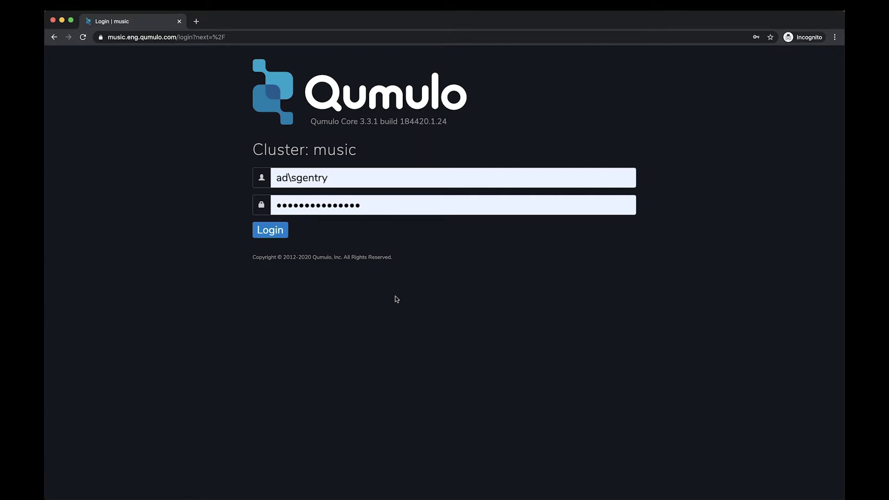
# - Bring the Finder window showing the shift-demo-src folder to the front
pyautogui.press('super+Tab')
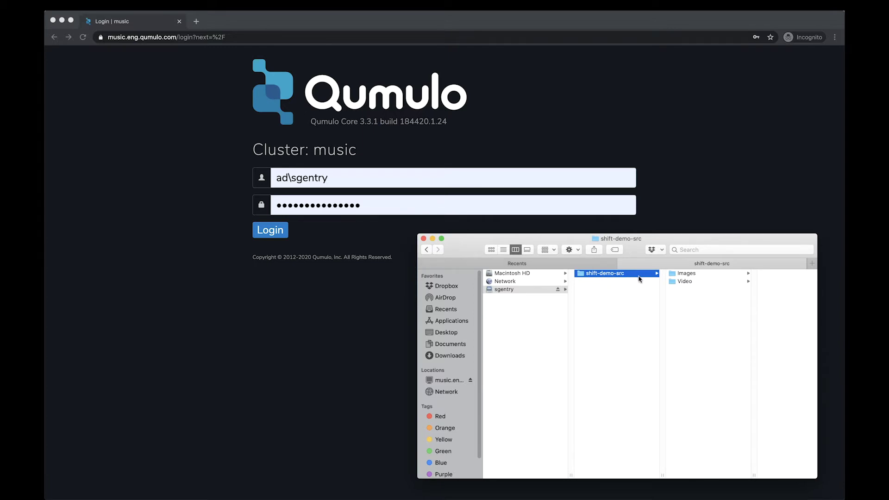
# - Browse shift-demo-src's Images, Landscape Images, Screenshots and Video folders, then return to the Qumulo login
pyautogui.click(686, 276)
pyautogui.click(736, 278)
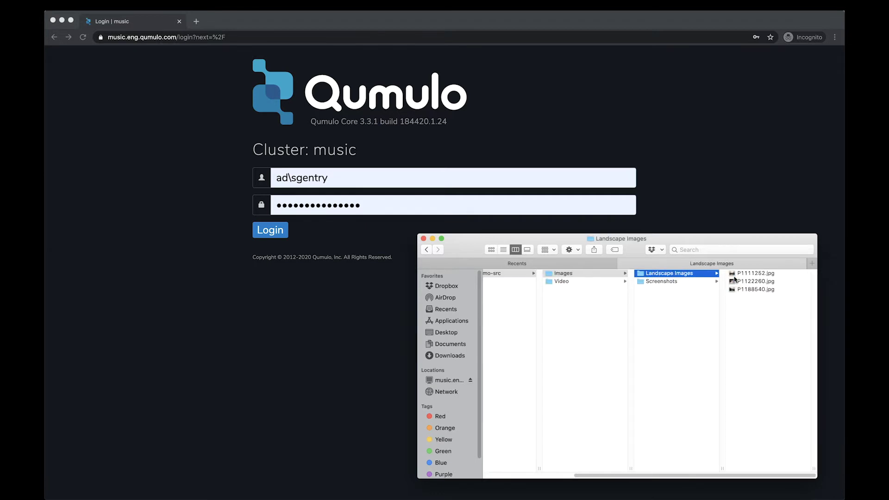
pyautogui.click(671, 284)
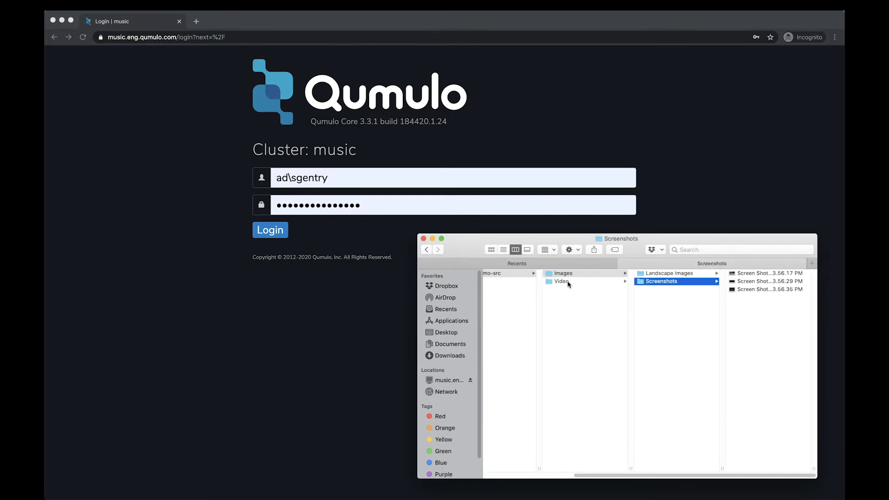
pyautogui.click(567, 282)
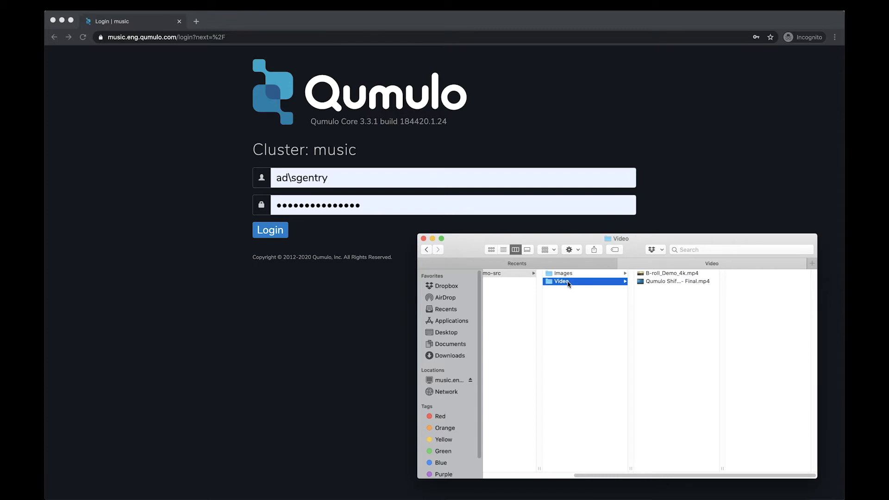
pyautogui.click(393, 302)
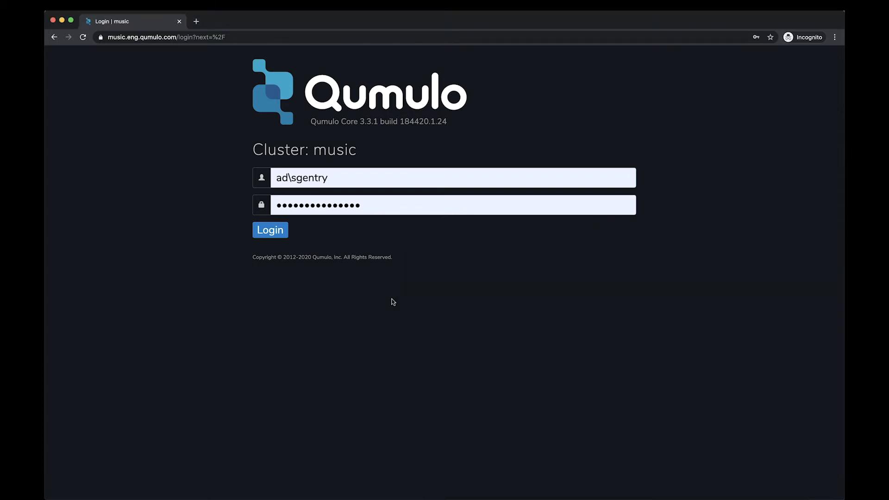
# - Log in to the music cluster and bring up the Cluster menu
pyautogui.press('super+grave')
pyautogui.click(277, 236)
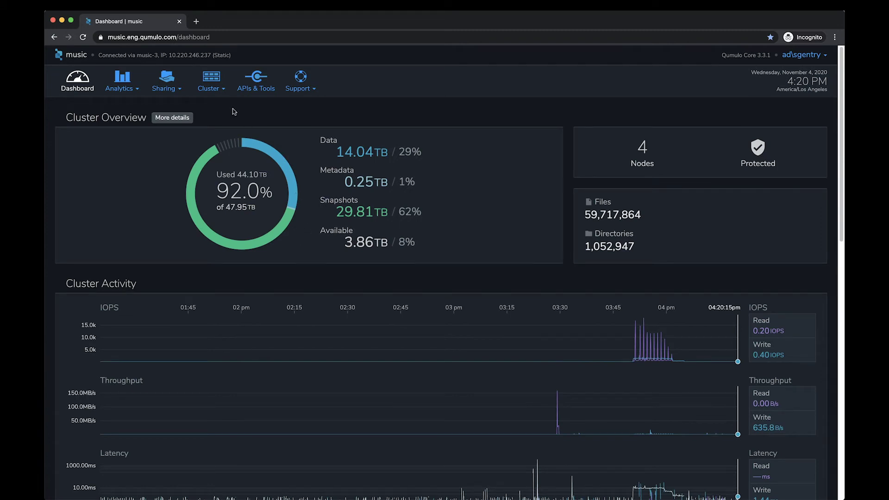
pyautogui.click(217, 88)
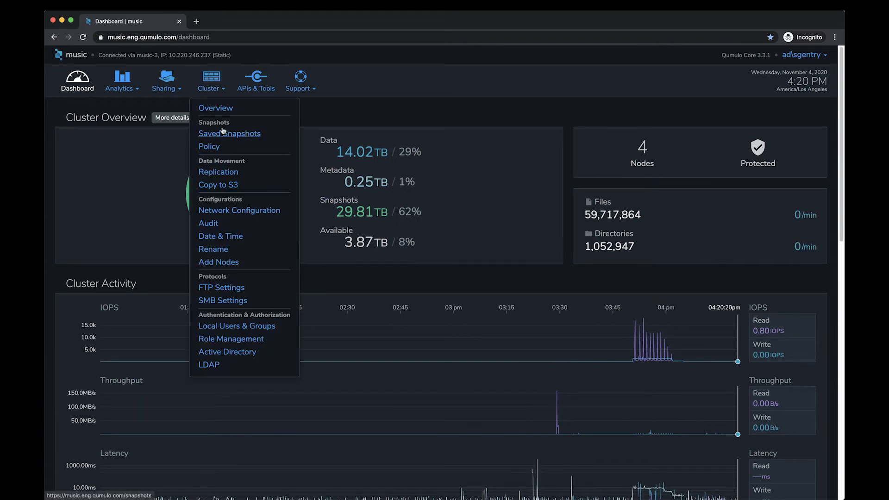
# - Go to Cluster > Copy to S3 and view the first job's Actions menu without choosing anything
pyautogui.click(229, 189)
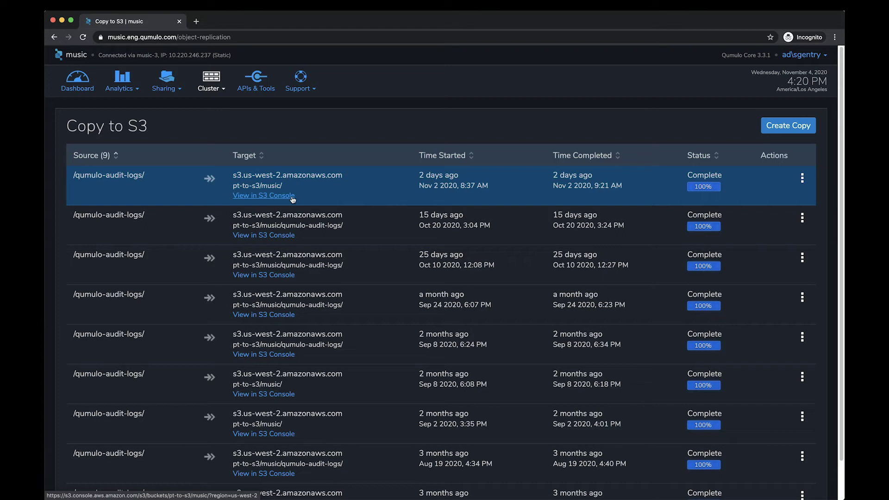
pyautogui.click(803, 178)
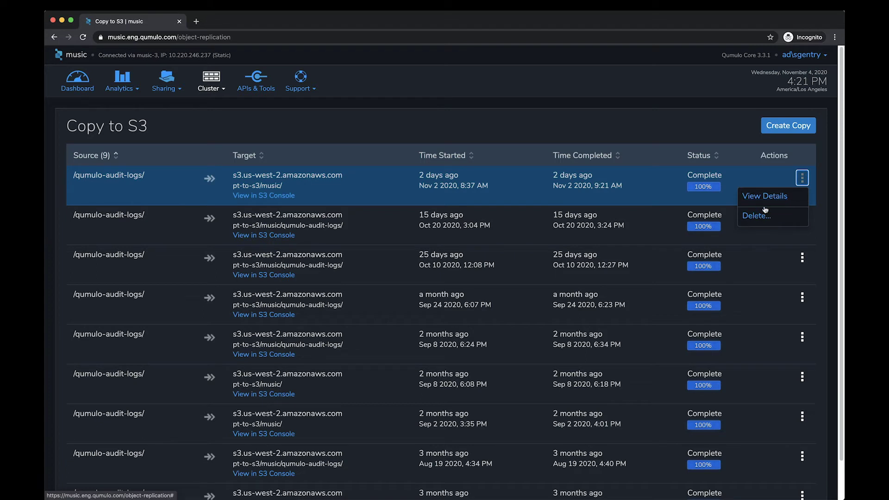
pyautogui.click(782, 172)
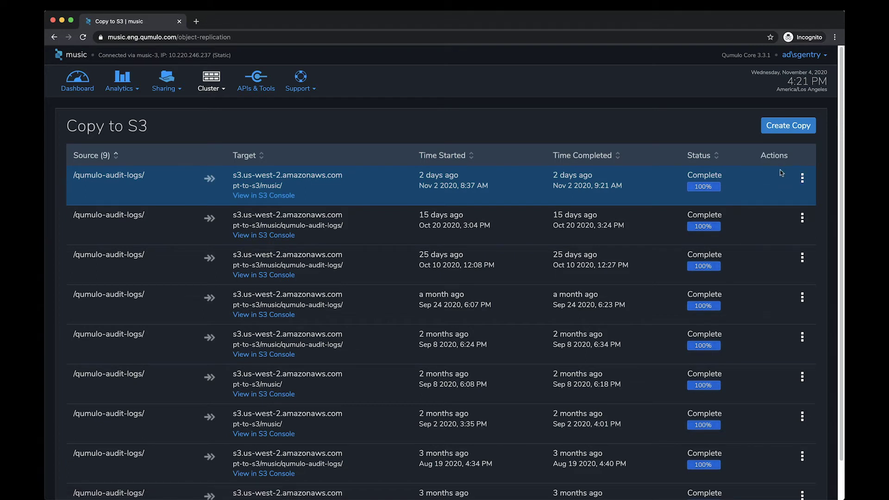
# - Start a new Copy to S3 with source directory sgentry/ and bucket shift-demo-input
pyautogui.click(799, 131)
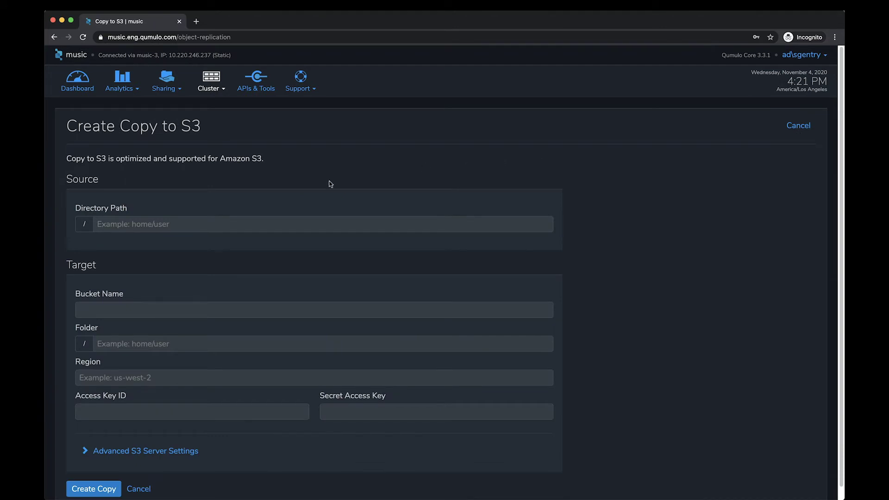
pyautogui.click(140, 222)
pyautogui.write('sg')
pyautogui.click(139, 242)
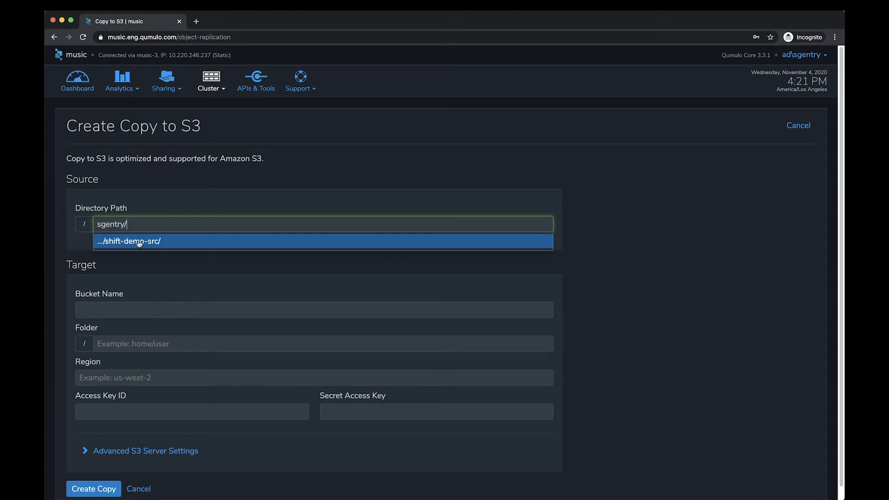
pyautogui.click(105, 307)
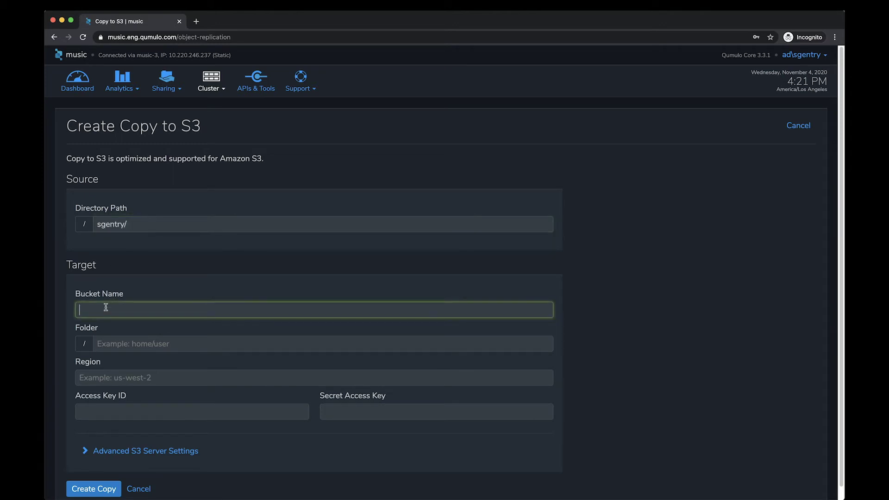
pyautogui.write('shift-demo-input')
# - Set region us-west-2, enter the AWS access keys, and expand Advanced S3 Server Settings
pyautogui.click(110, 343)
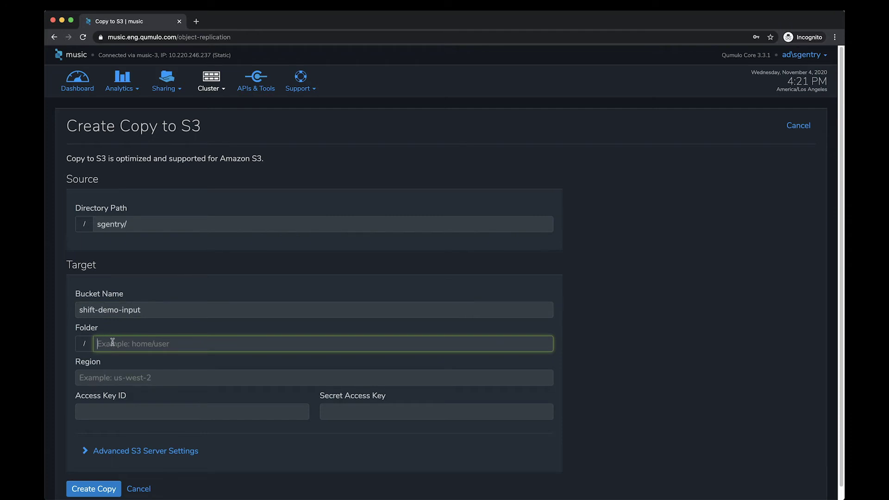
pyautogui.click(100, 377)
pyautogui.write('us-w')
pyautogui.write('est-2')
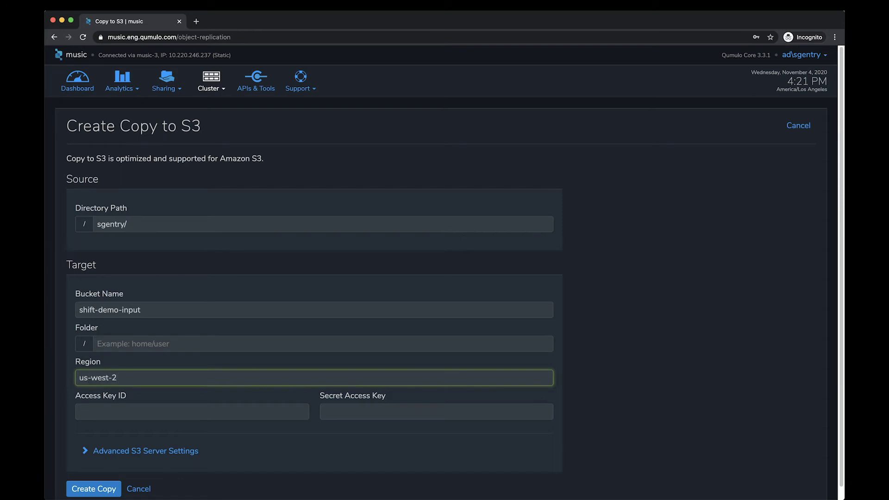
pyautogui.click(72, 412)
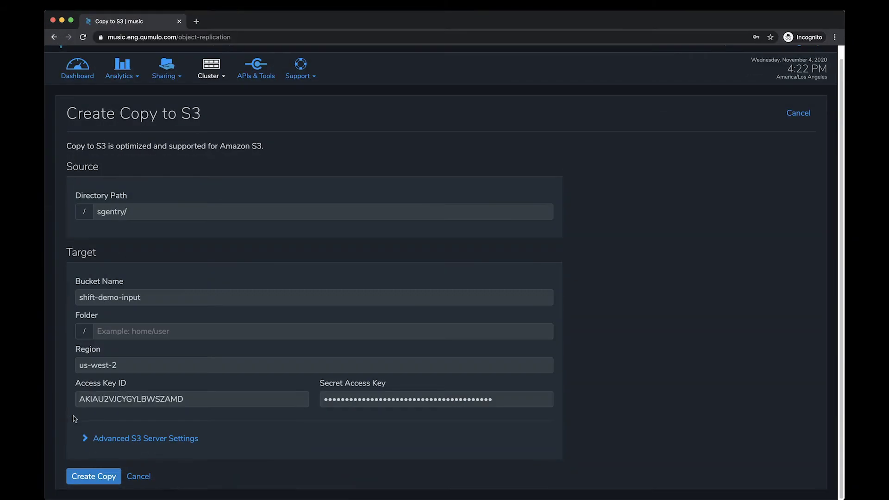
pyautogui.click(86, 444)
# - Keep the advanced S3 defaults (virtual hosted addressing) and create the sgentry/ to shift-demo-input copy
pyautogui.scroll(-5, 85, 446)
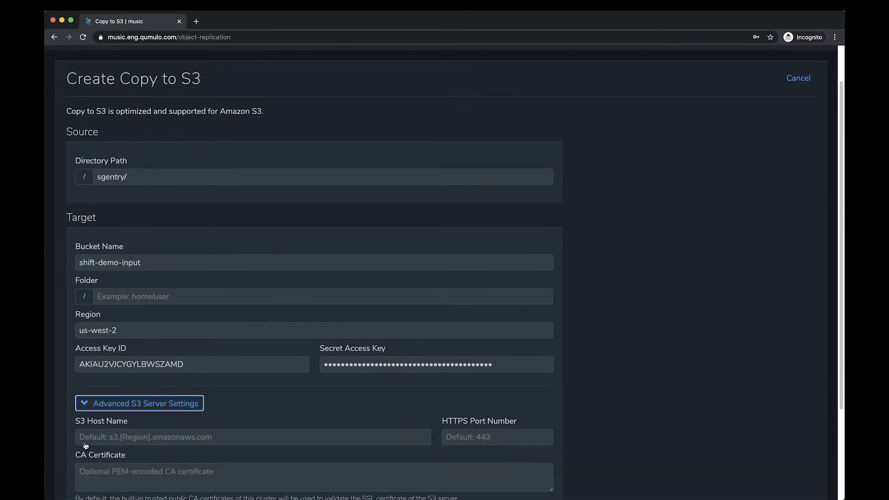
pyautogui.click(70, 391)
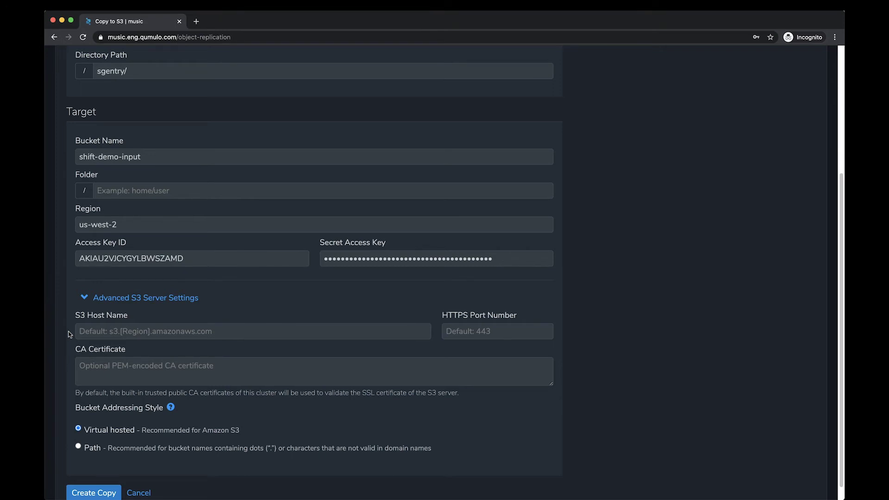
pyautogui.scroll(-1, 68, 334)
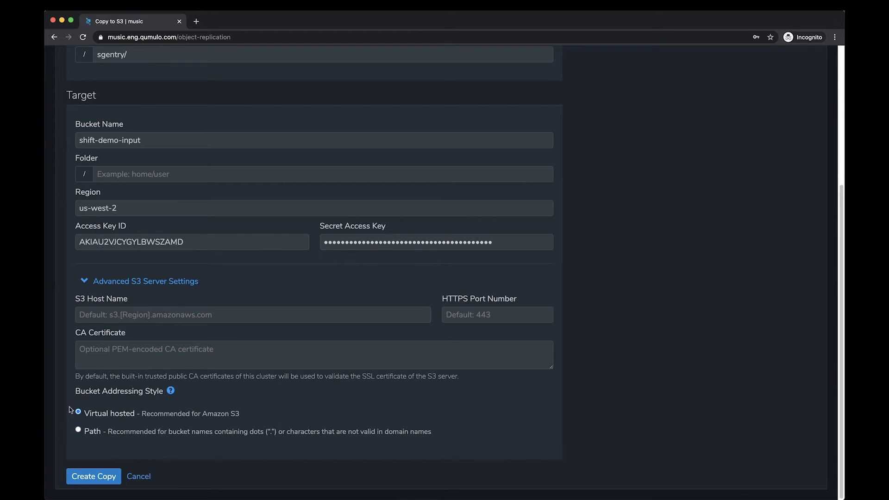
pyautogui.click(86, 282)
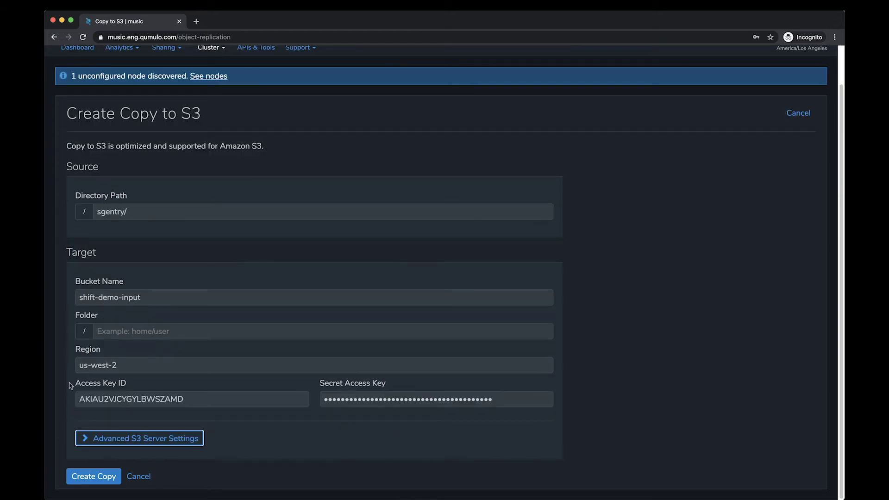
pyautogui.click(85, 475)
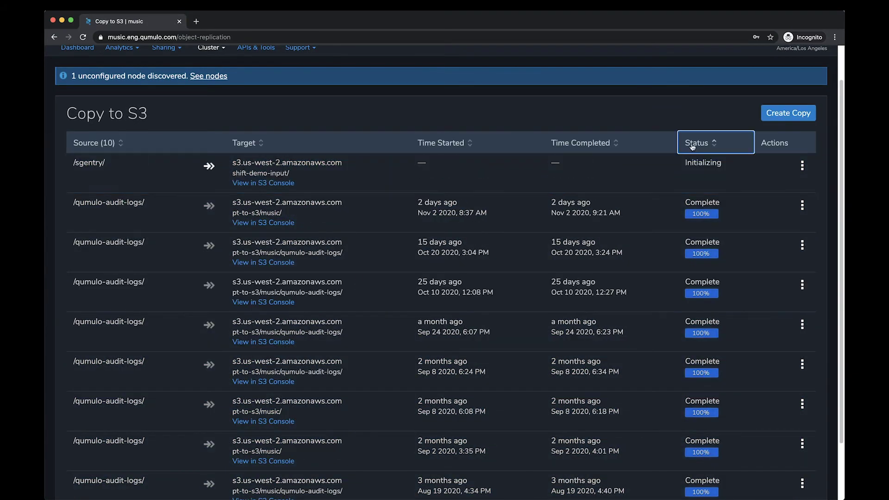
# - View the /sgentry/ job details until it completes with 927.2 MB and 11 files transferred
pyautogui.click(802, 166)
pyautogui.click(781, 183)
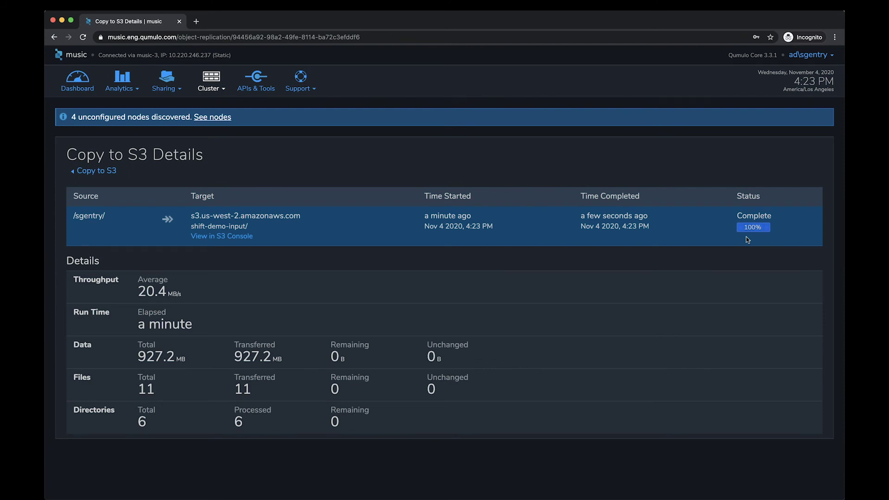
pyautogui.press('super+grave')
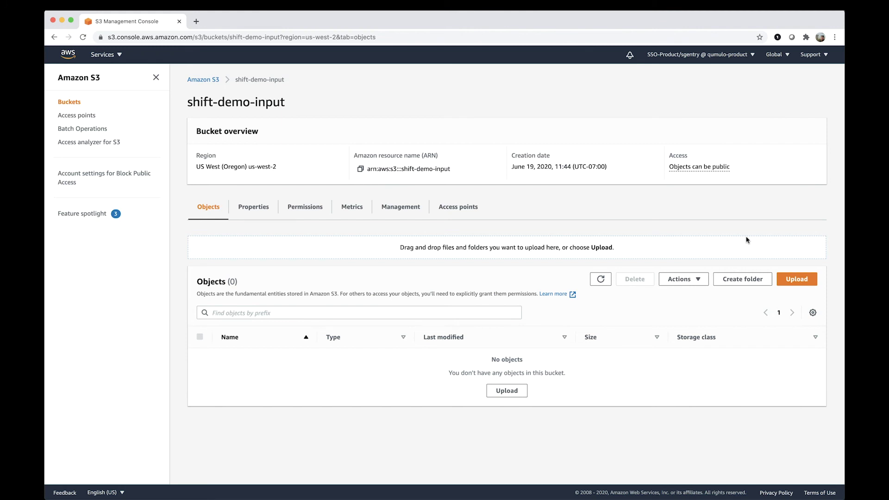
# - Refresh shift-demo-input and browse shift-demo-src/Images/Landscape Images and Video to confirm the copied files
pyautogui.press('super+r')
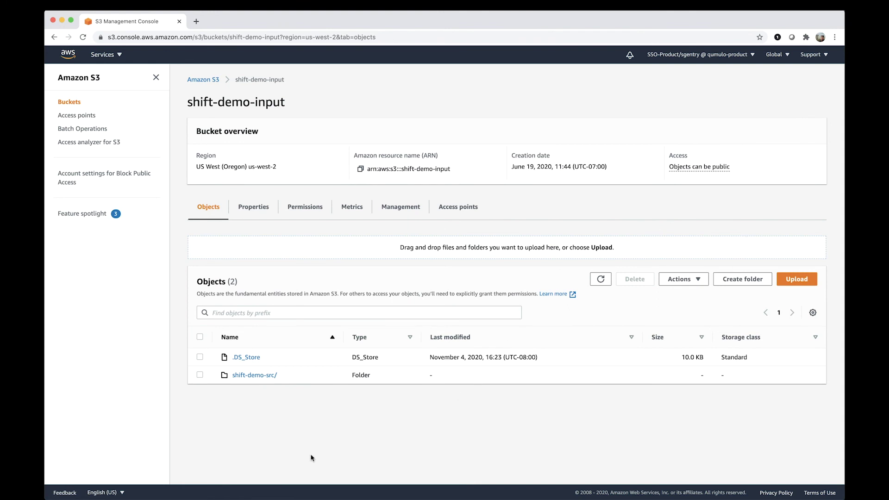
pyautogui.click(250, 376)
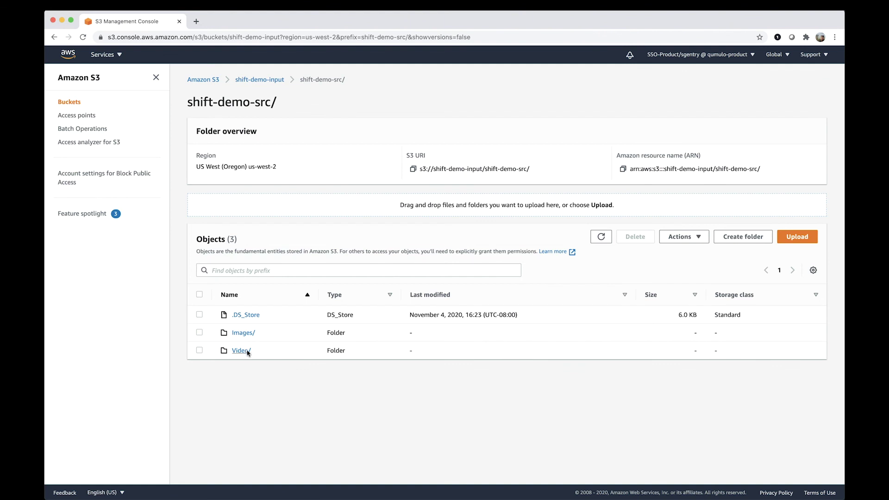
pyautogui.click(242, 333)
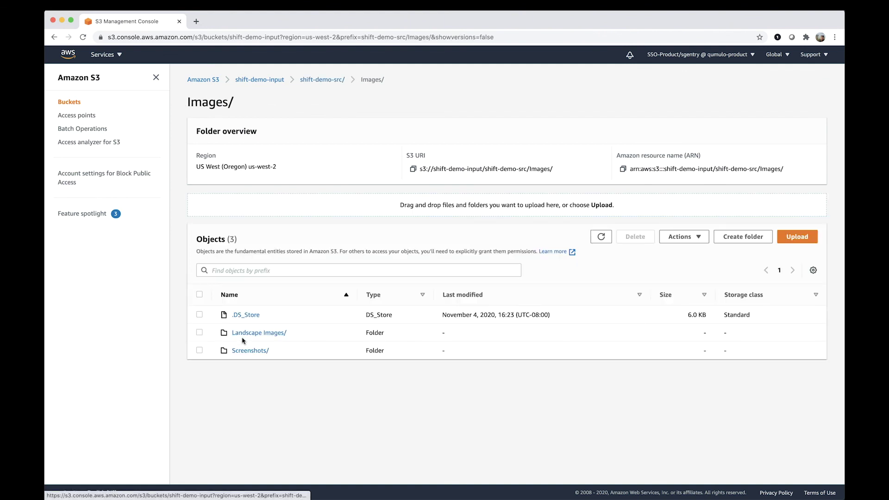
pyautogui.click(242, 335)
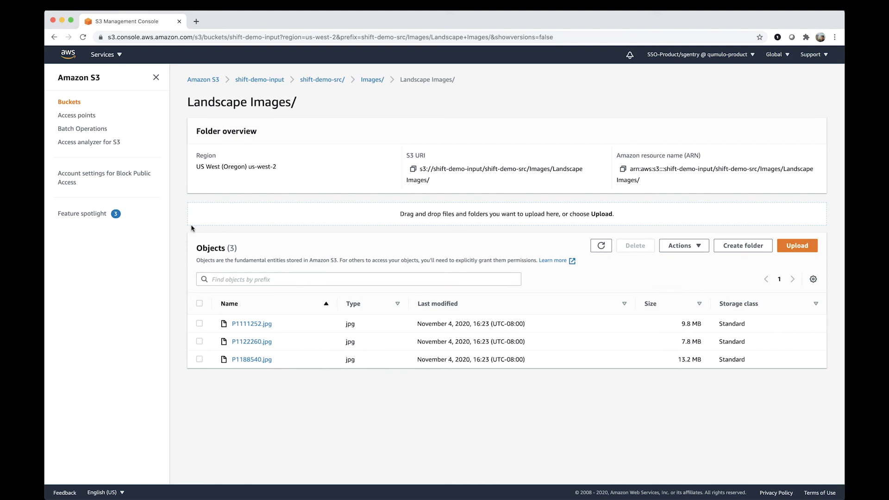
pyautogui.click(55, 38)
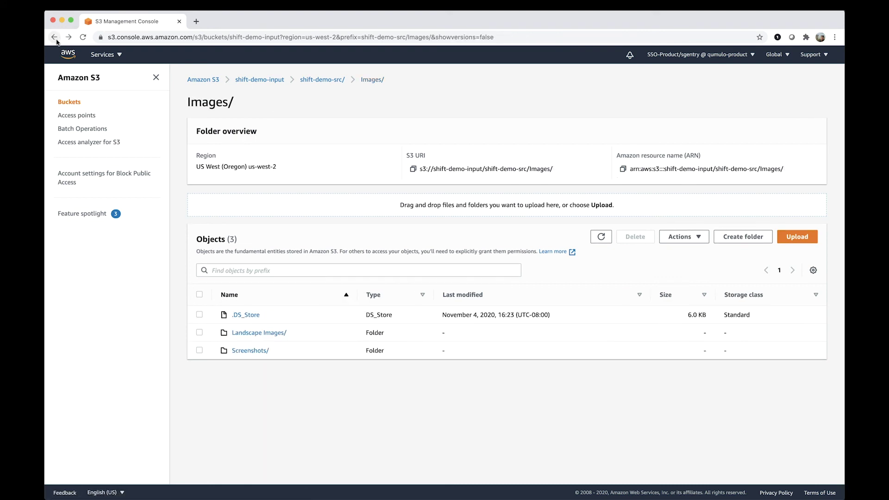
pyautogui.click(54, 38)
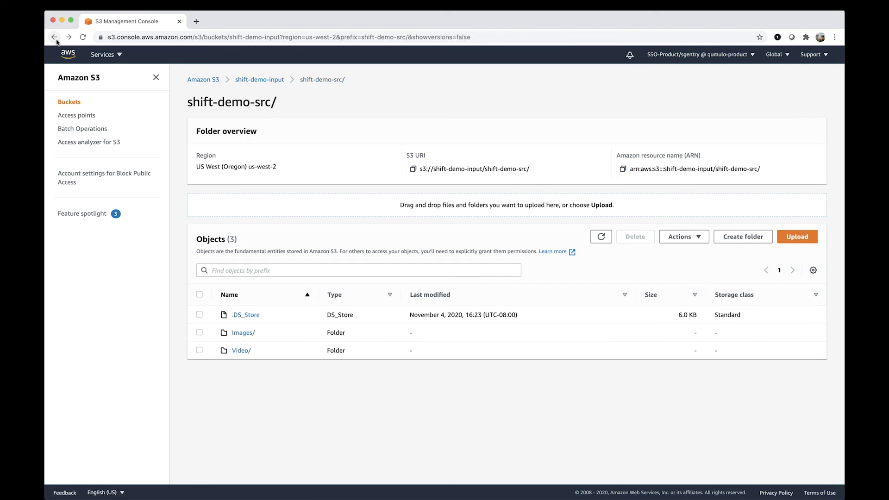
pyautogui.click(239, 350)
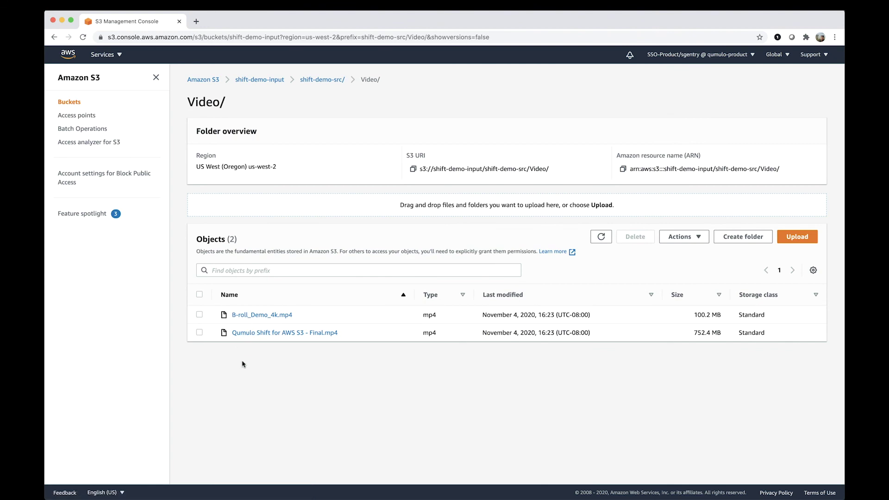